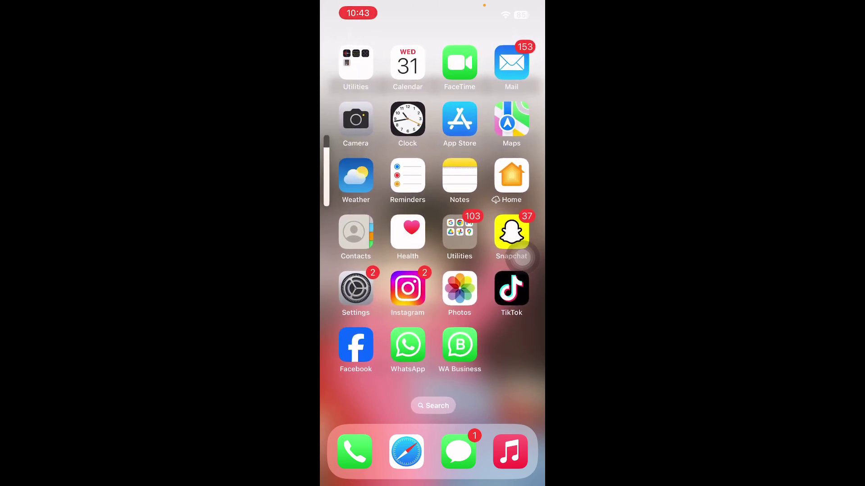
Step: Review the expanded service list on Apple's System Status page, then turn cellular data on
key(XF86PowerOff)
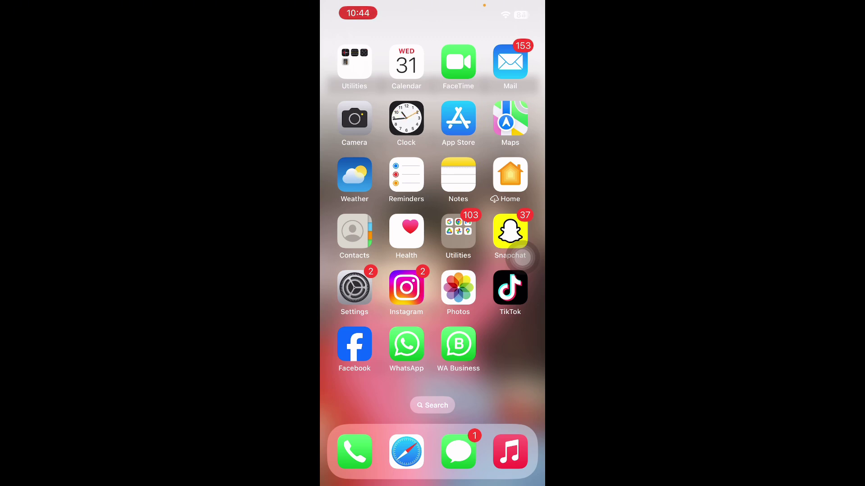
click(406, 452)
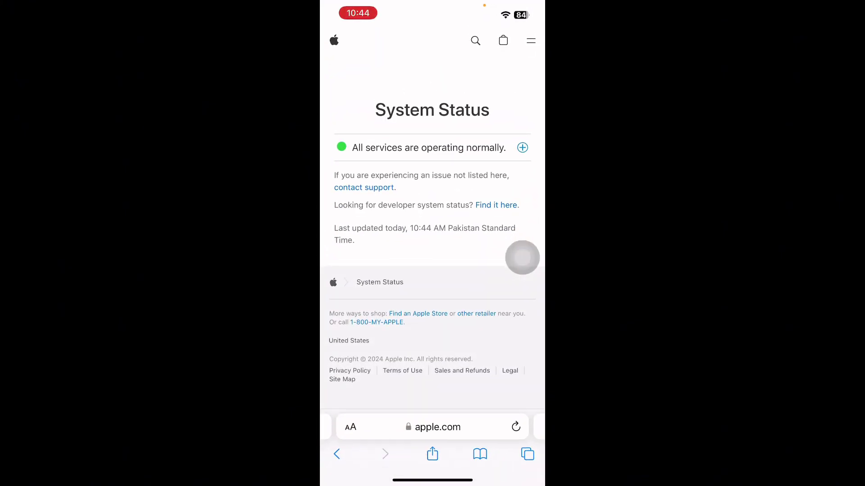
click(523, 147)
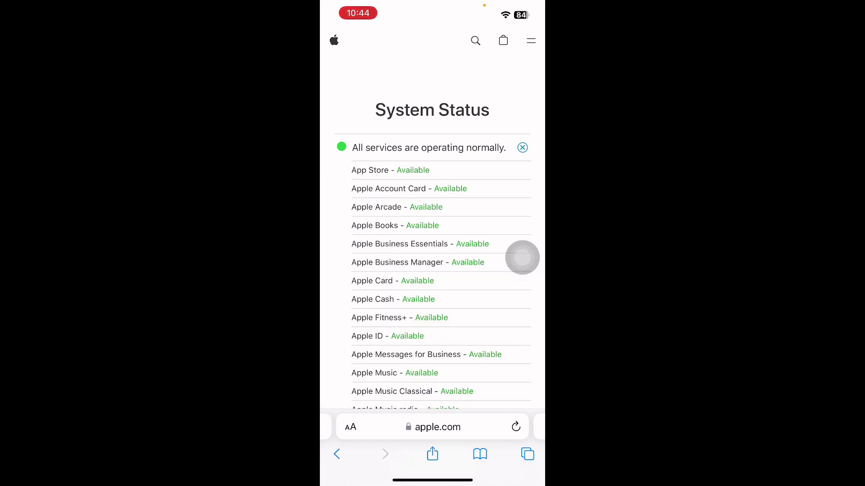
scroll(433, 270, down, 10)
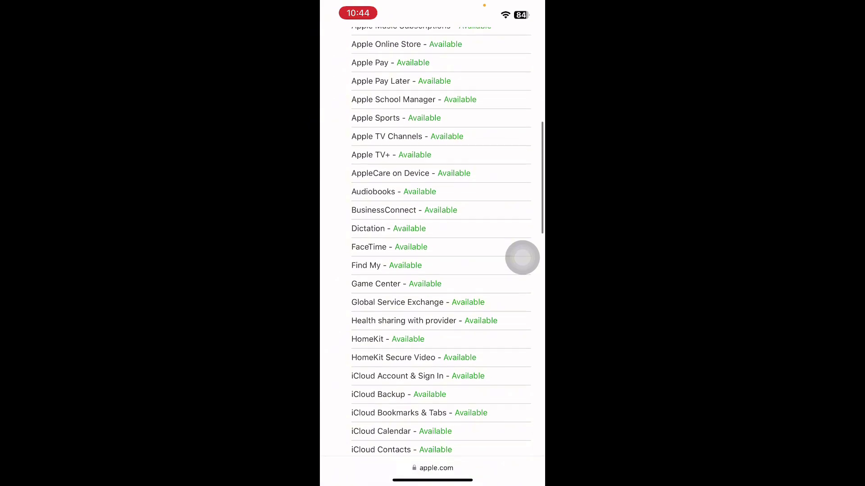
drag(432, 480, 432, 304)
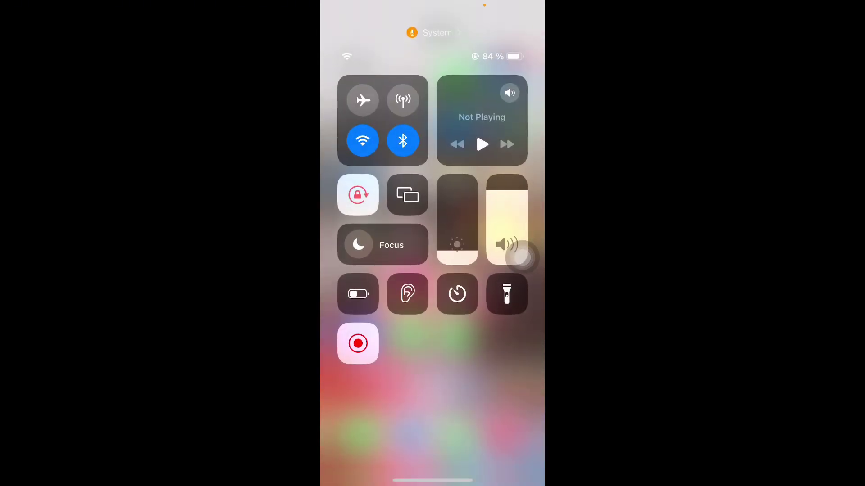
click(403, 100)
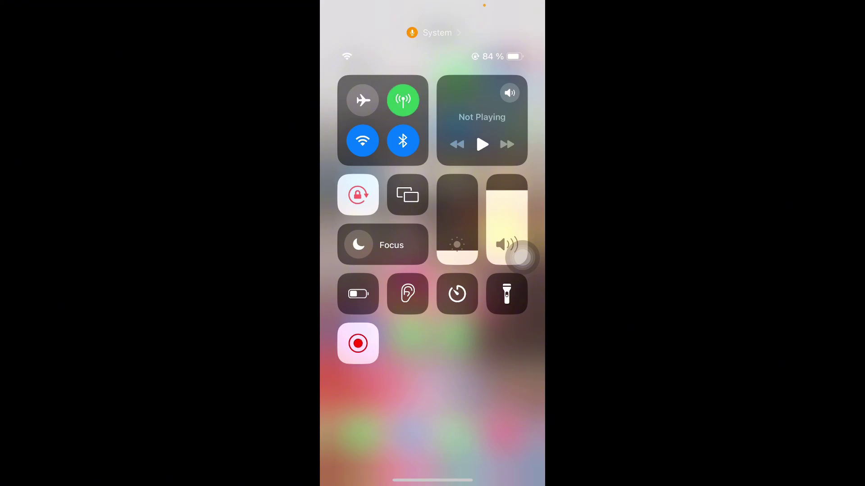